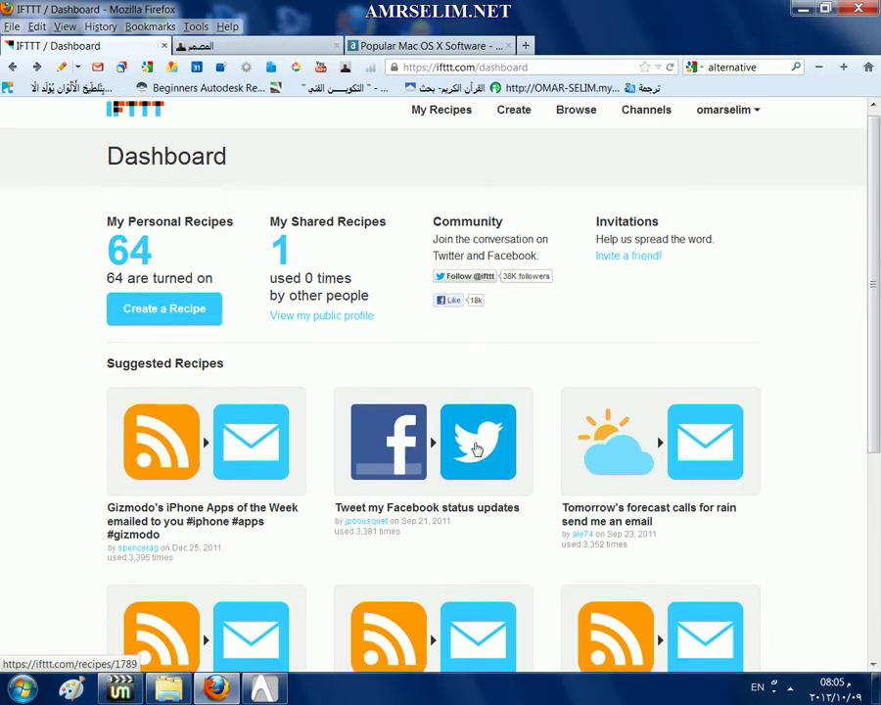
Dismiss the Windows colour-scheme warning and look over the IFTTT page
scroll(476, 451, down, 3)
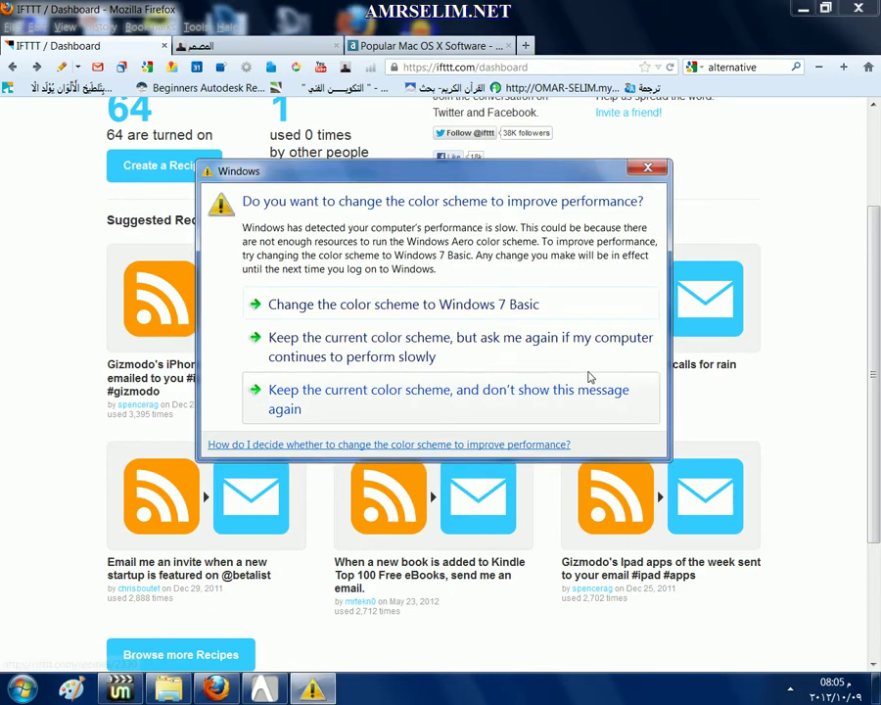
key(Escape)
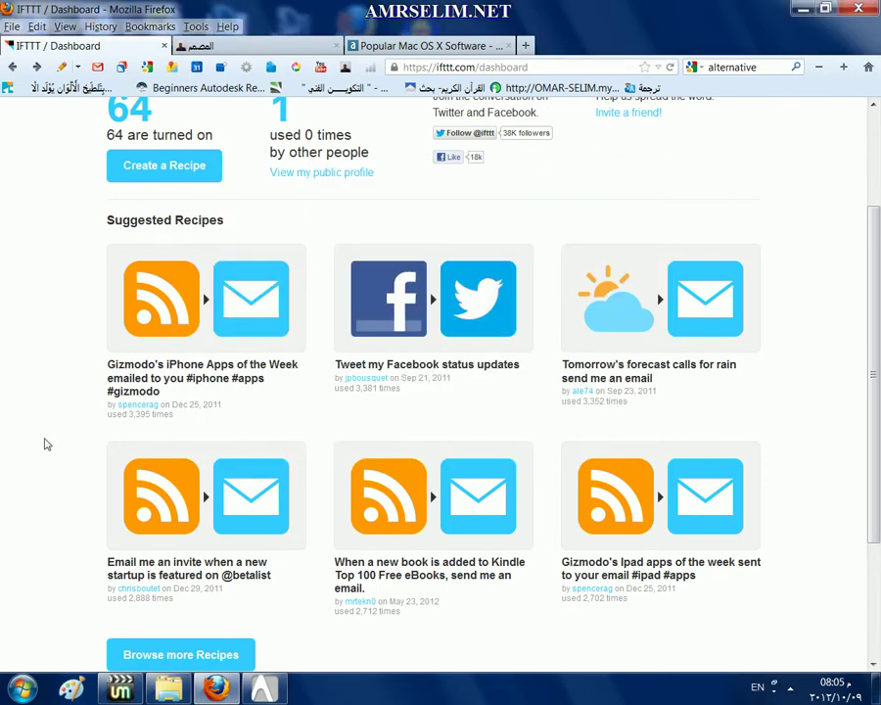
scroll(45, 443, down, 3)
scroll(275, 493, up, 5)
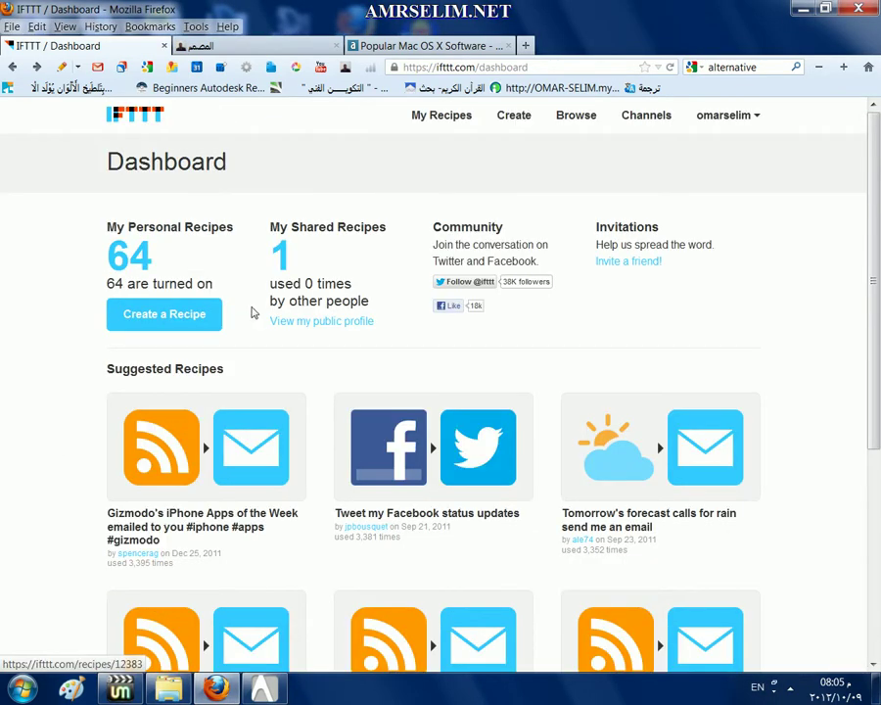
scroll(253, 323, down, 2)
scroll(269, 245, up, 2)
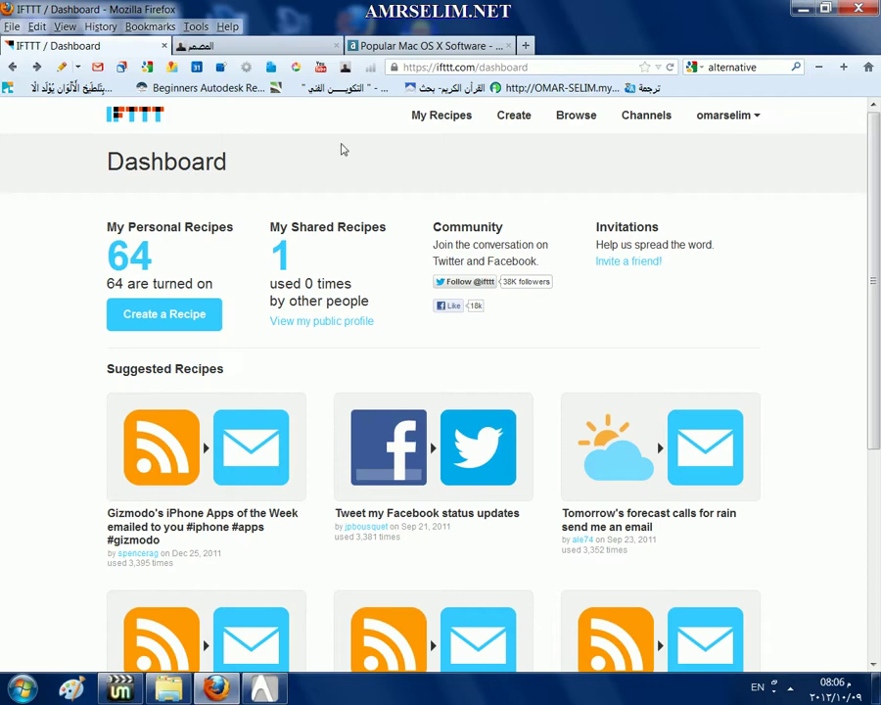
Start a new recipe and pick WeMo Motion as the trigger channel
click(176, 318)
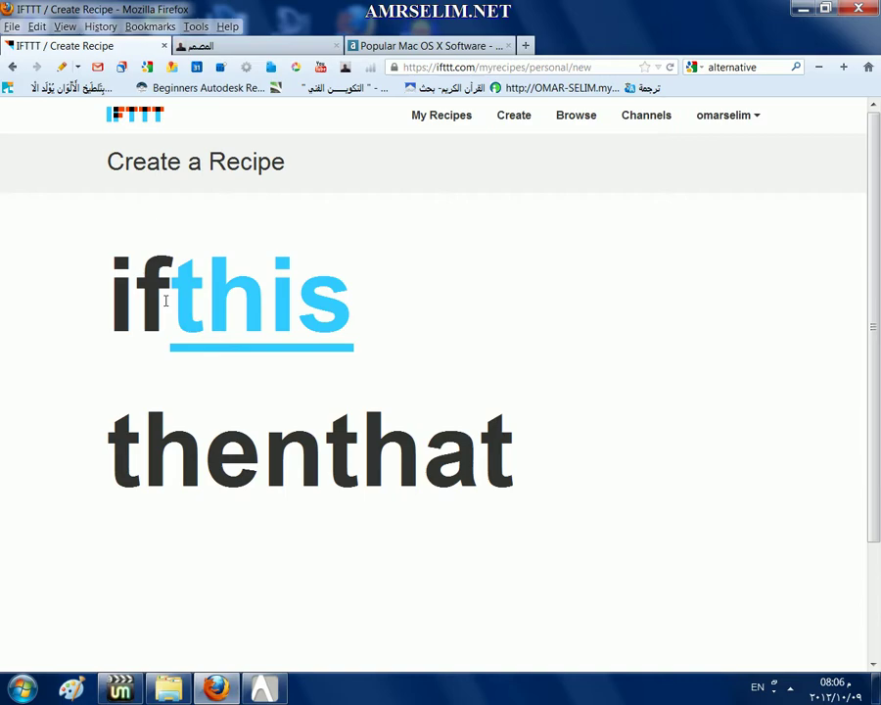
click(243, 304)
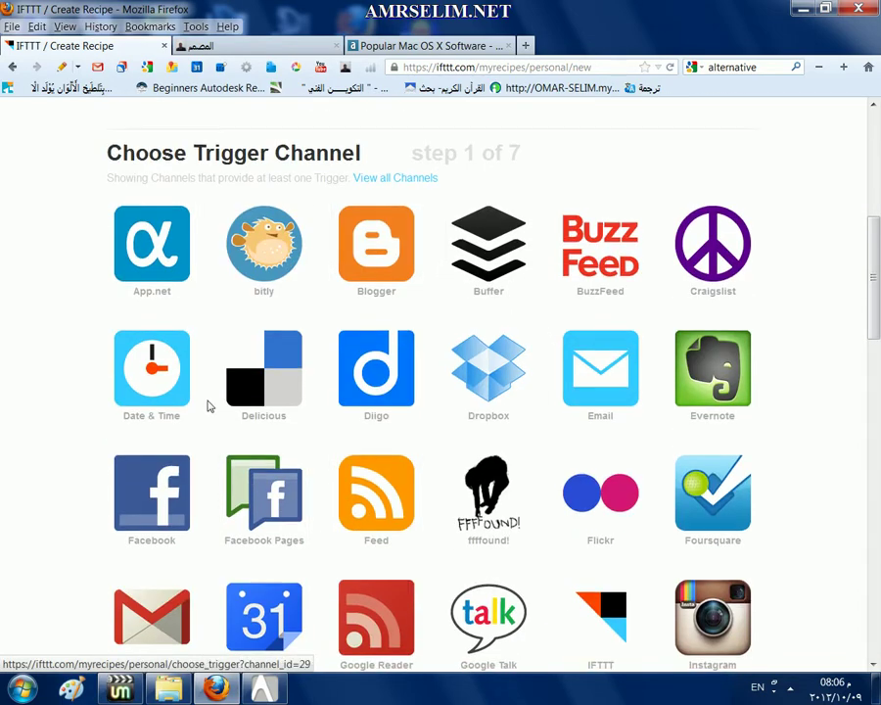
scroll(212, 400, down, 4)
scroll(213, 396, down, 2)
scroll(214, 396, down, 2)
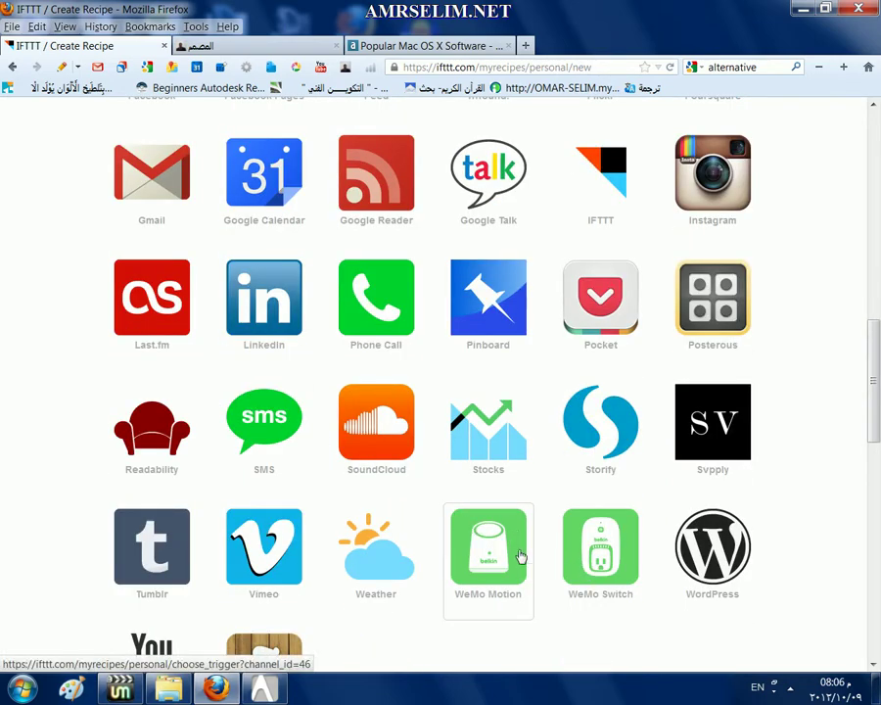
click(516, 614)
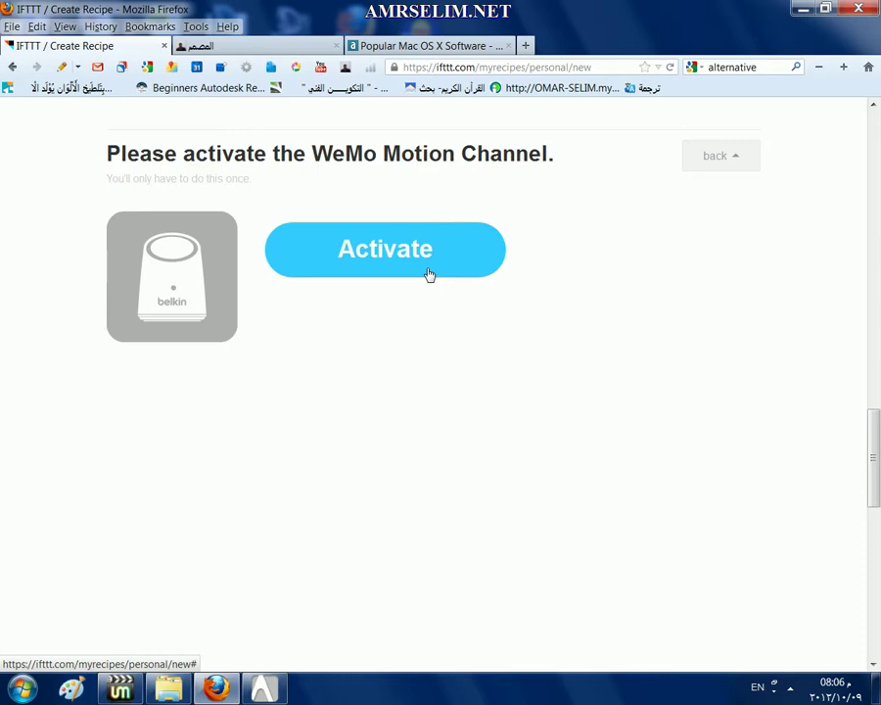
Restart the trigger channel choice and pick YouTube instead
scroll(429, 274, up, 5)
scroll(565, 273, up, 5)
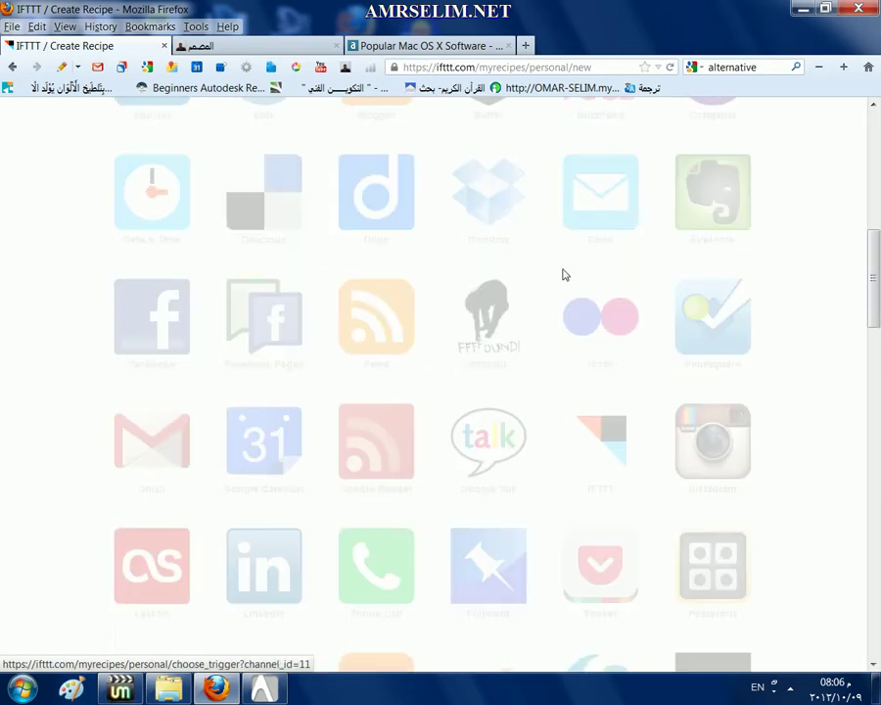
scroll(604, 273, up, 3)
click(707, 213)
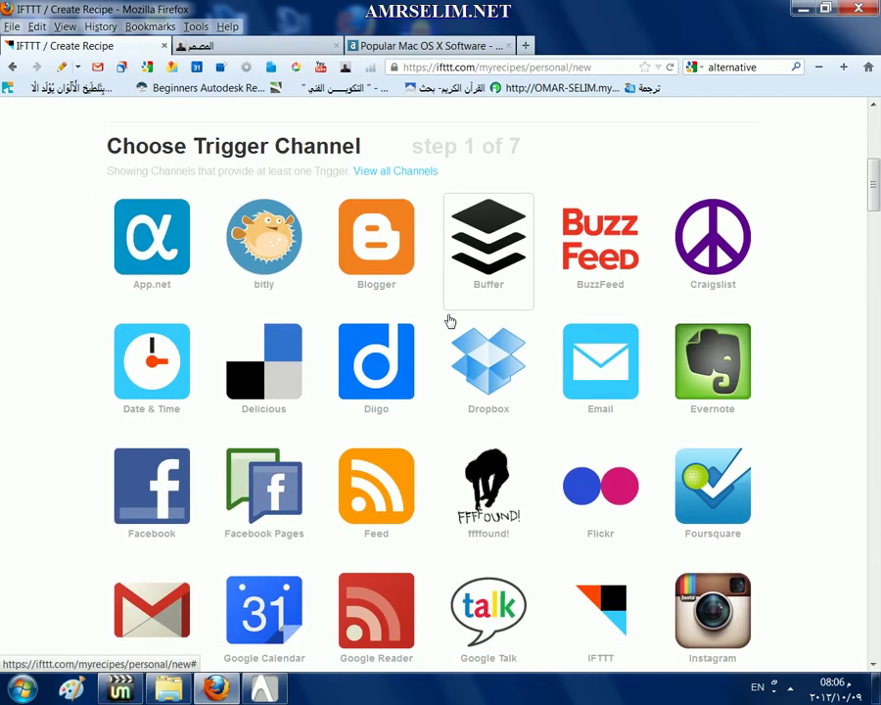
scroll(448, 320, down, 2)
scroll(450, 321, down, 3)
scroll(450, 321, down, 2)
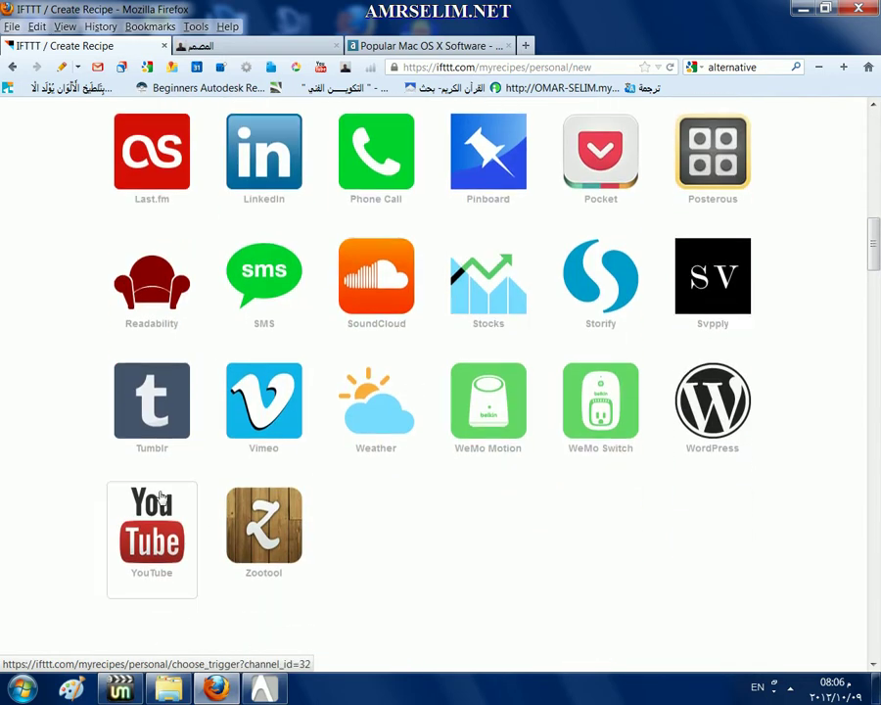
click(154, 519)
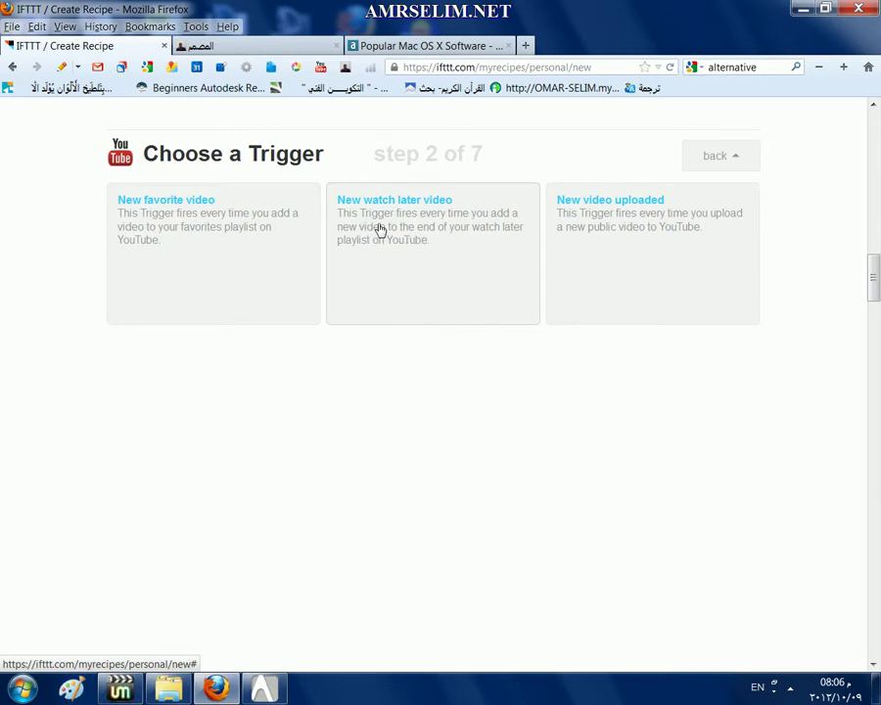
Choose the 'New video uploaded' YouTube trigger and create it
click(646, 243)
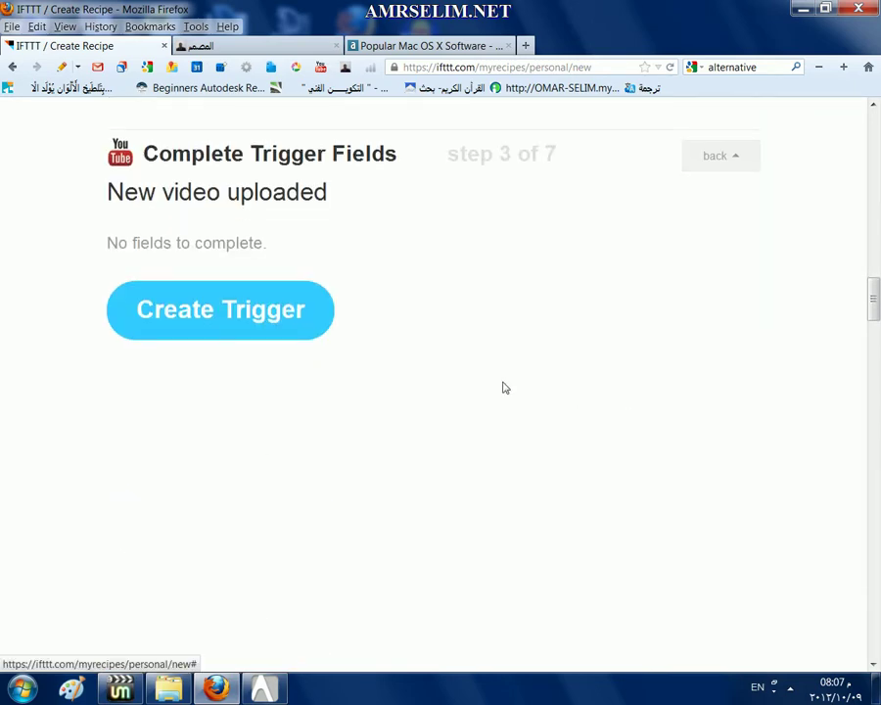
click(193, 309)
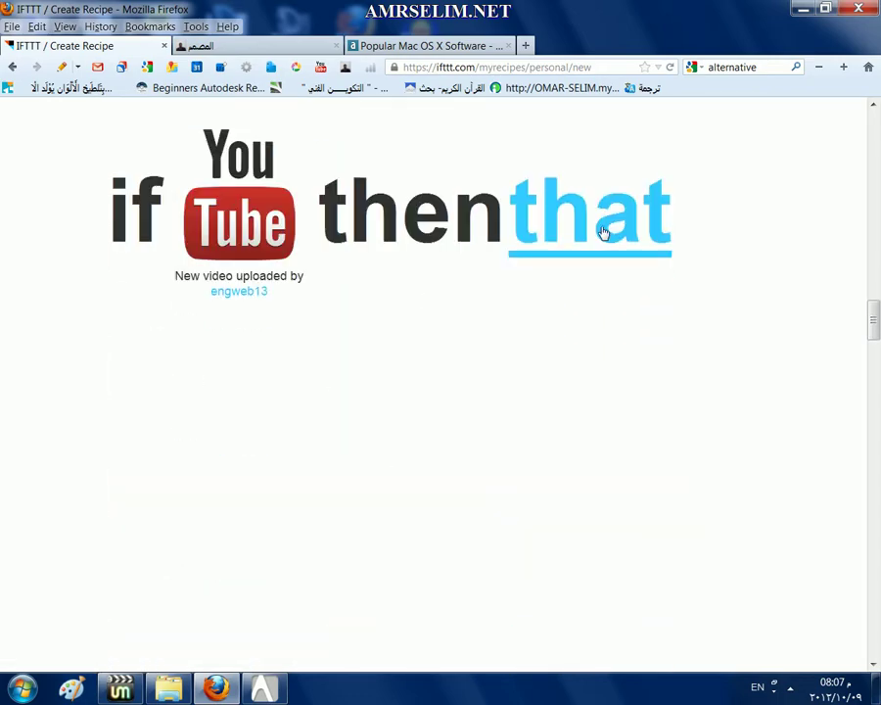
Pick WordPress as the recipe's action channel for creating a post
click(595, 248)
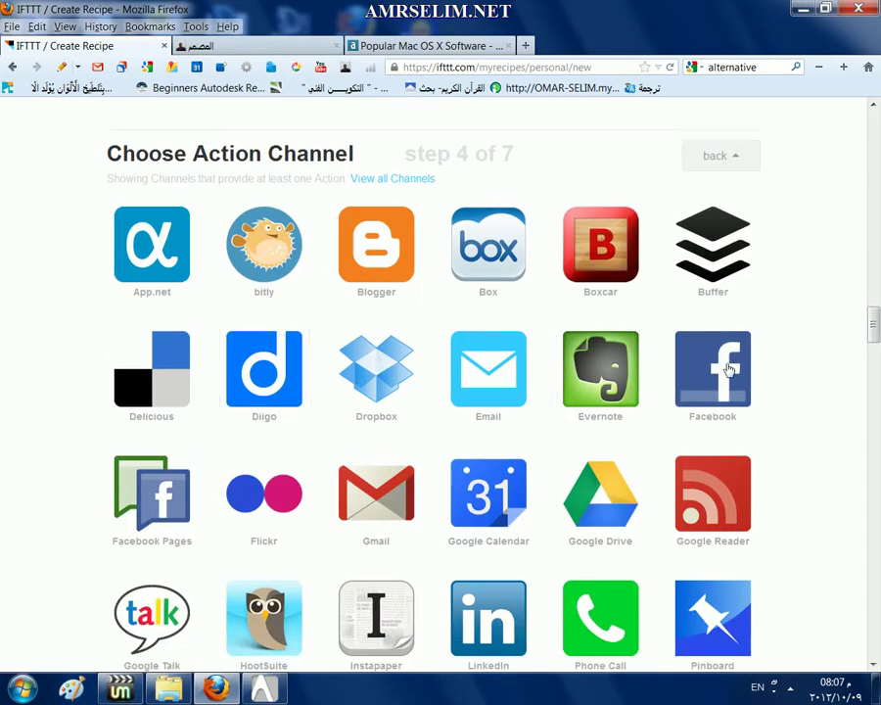
scroll(837, 374, down, 5)
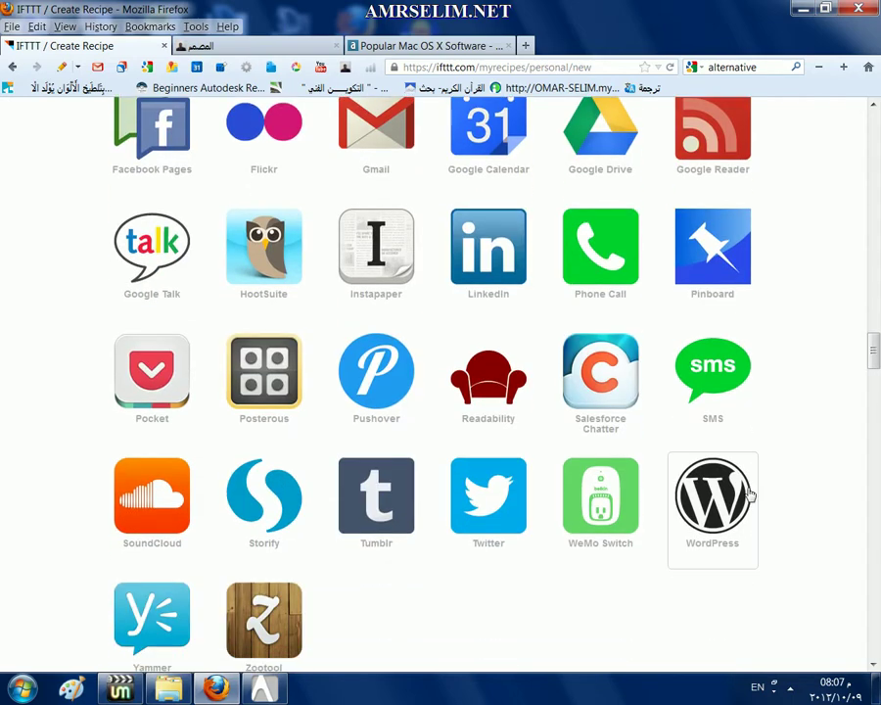
click(750, 492)
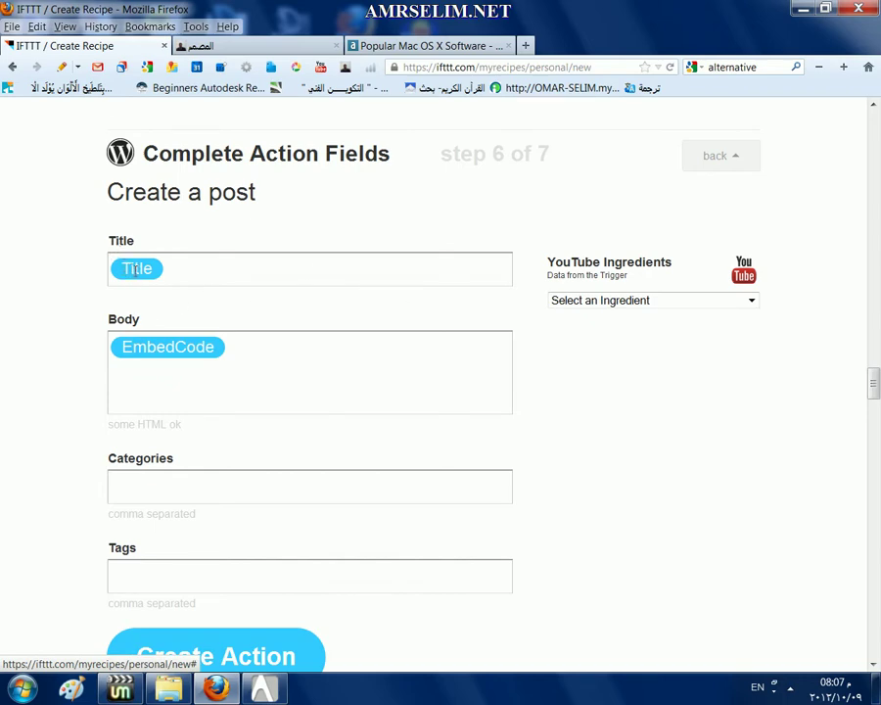
Add the Video Description and Video URL ingredients to the post body after EmbedCode
click(149, 345)
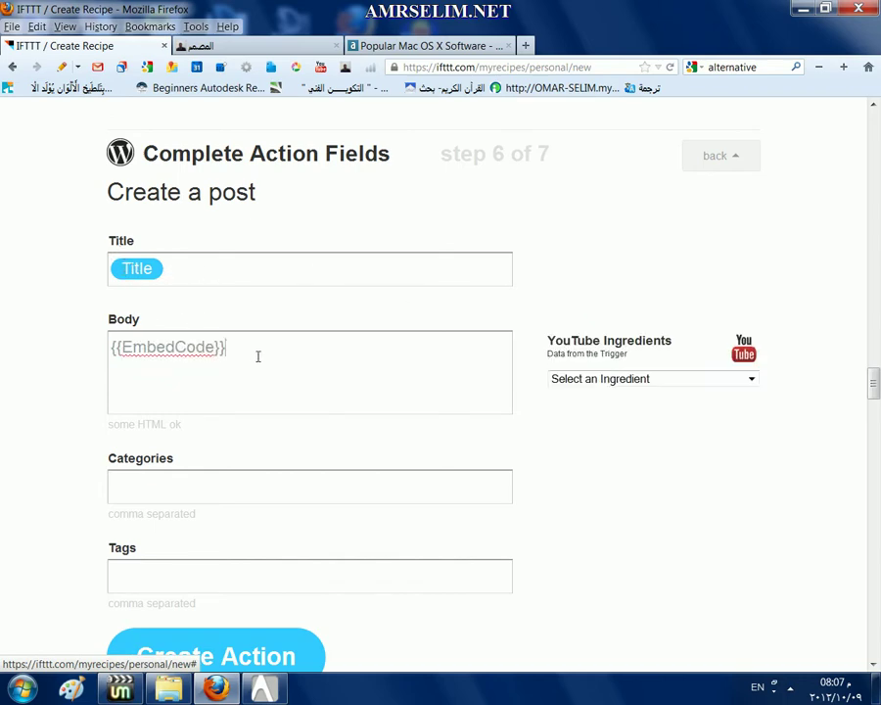
click(605, 378)
click(617, 420)
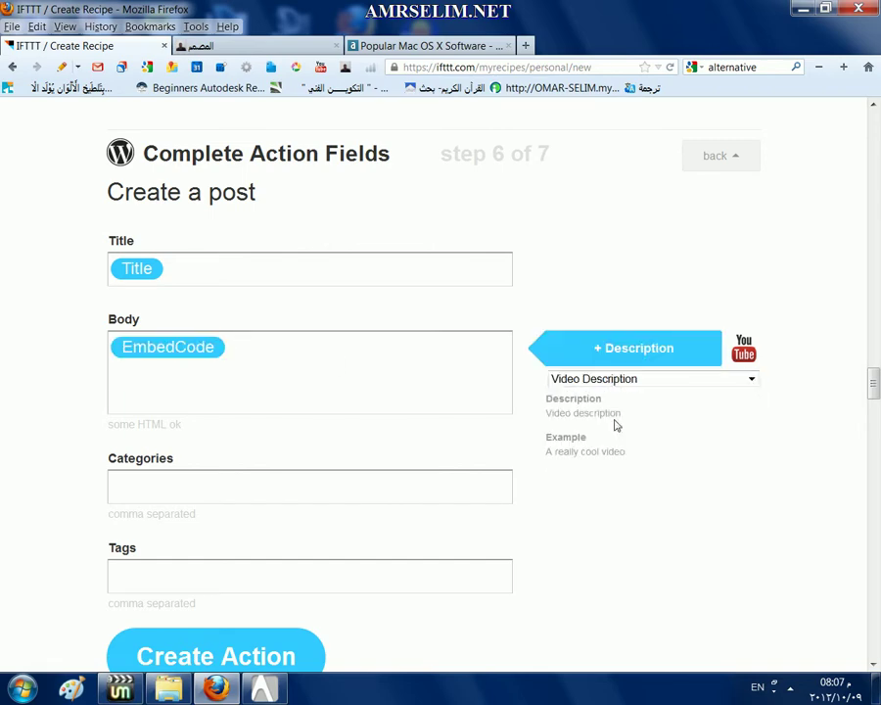
click(641, 353)
click(642, 380)
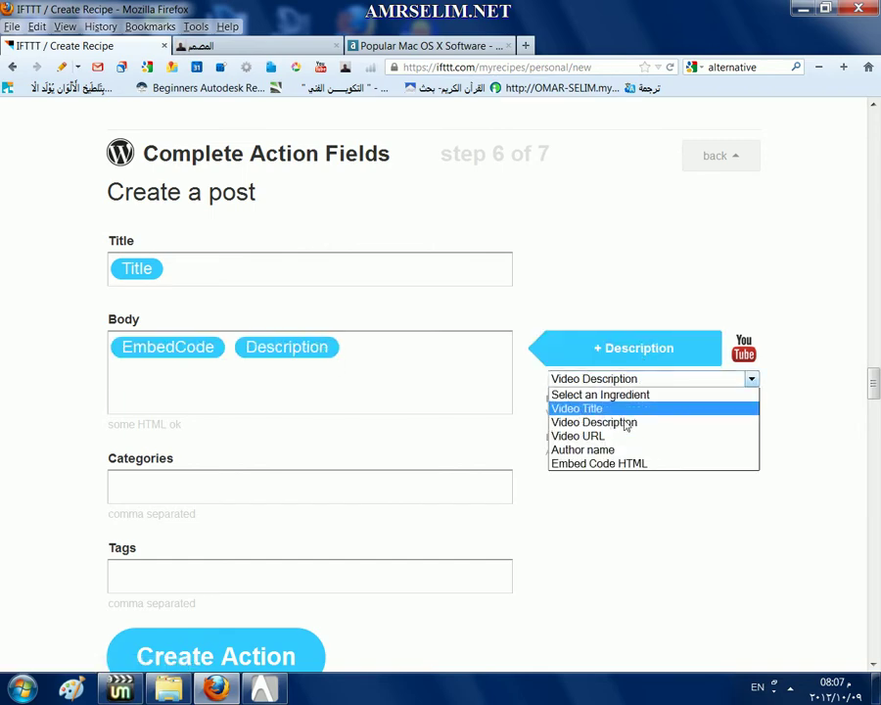
click(621, 436)
click(624, 354)
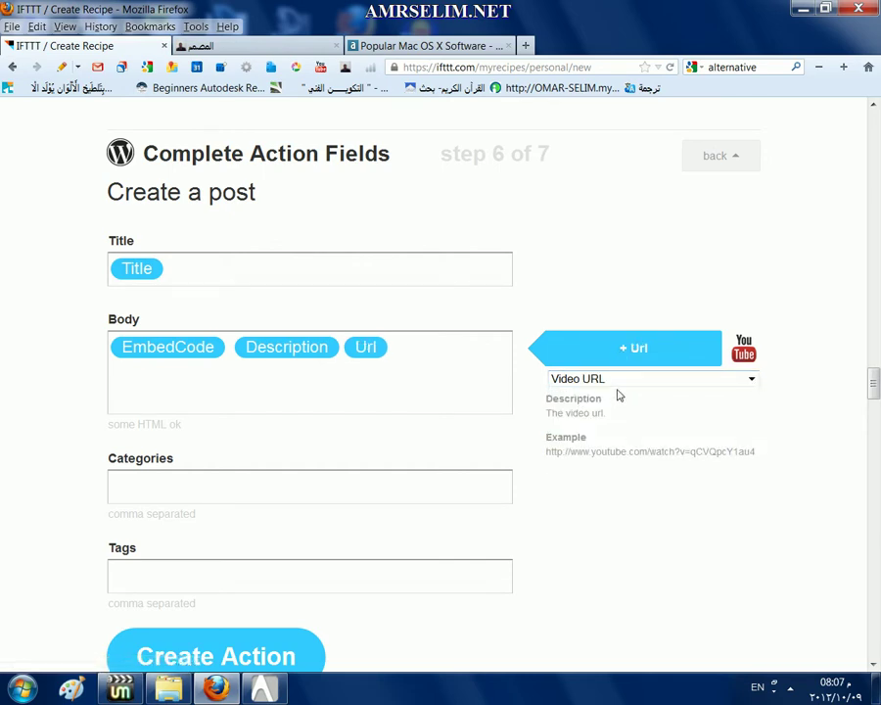
click(621, 380)
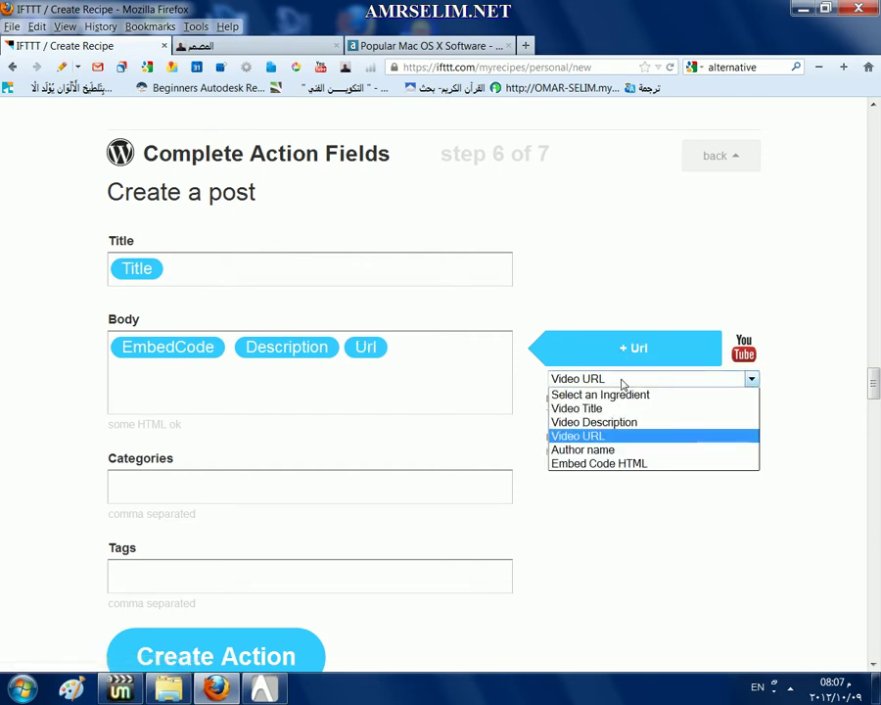
click(626, 451)
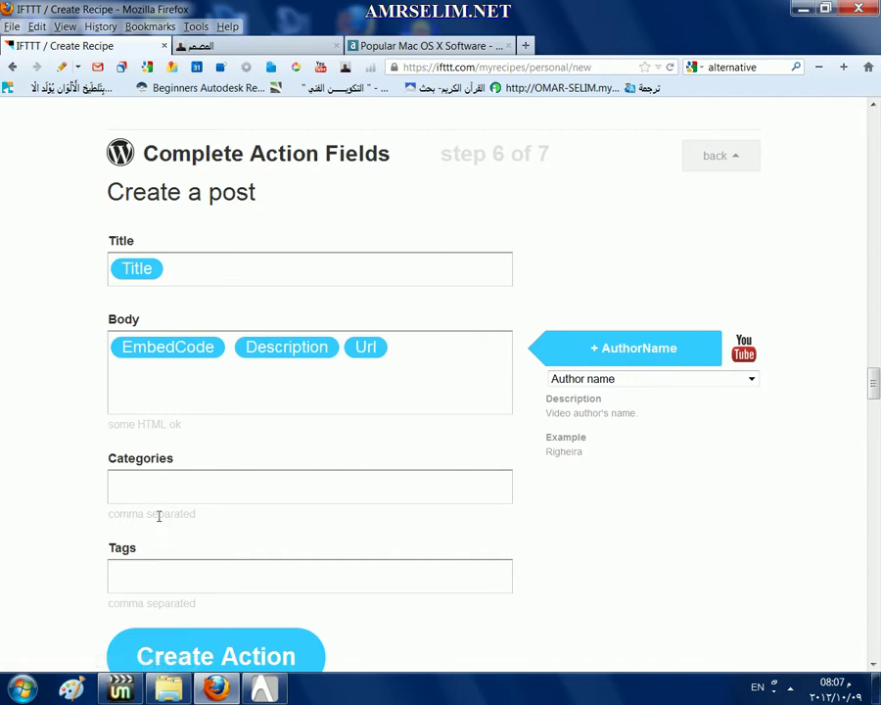
Set the post's Categories and Tags both to 'video'
click(147, 489)
text(vi)
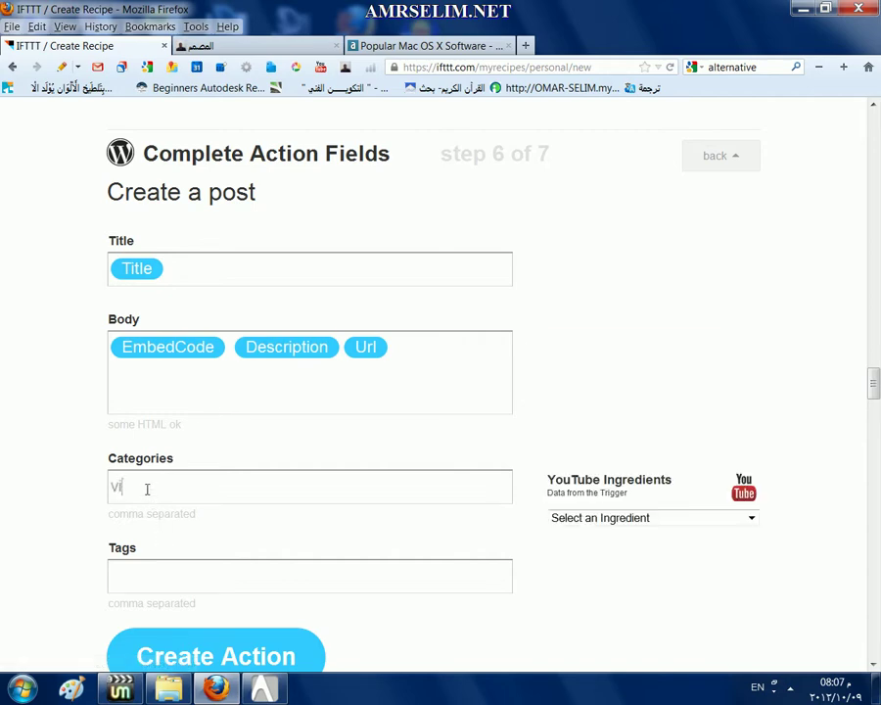
text(deo)
click(159, 566)
text(vi)
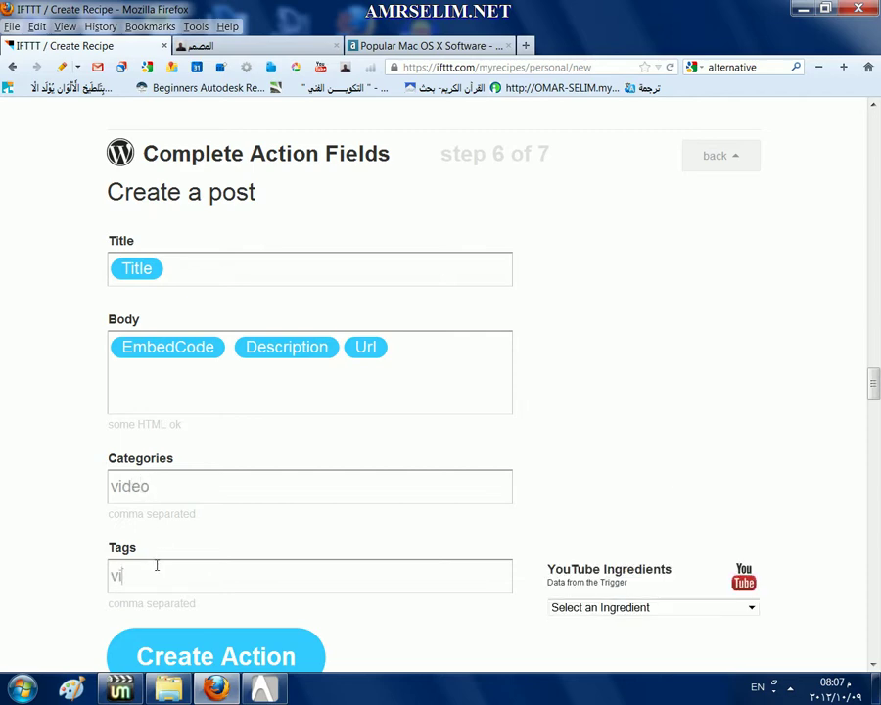
text(deo)
scroll(164, 564, down, 3)
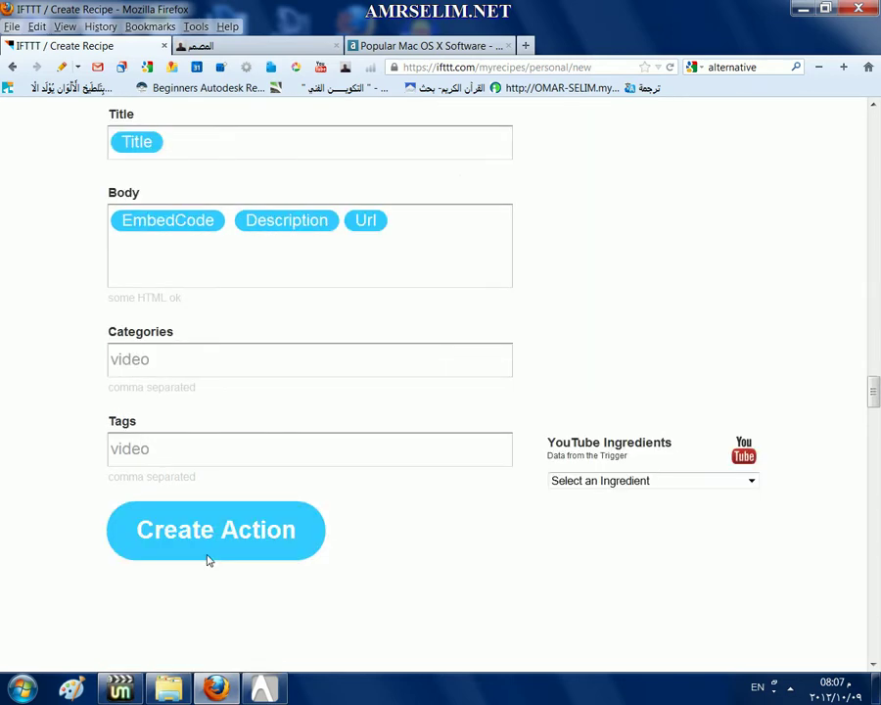
Save the WordPress 'Create a post' action and create the recipe
click(222, 519)
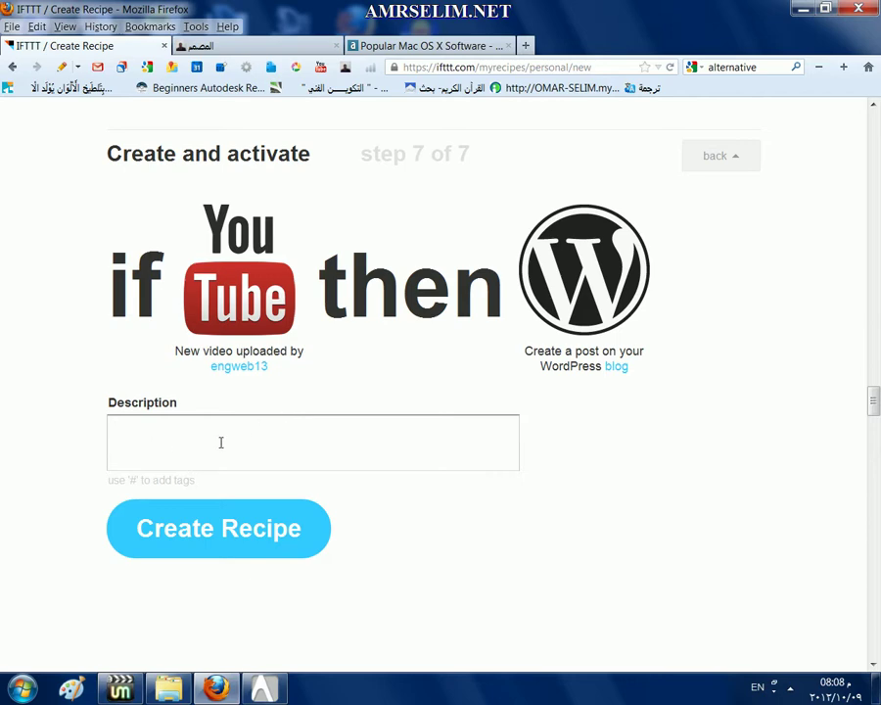
click(242, 527)
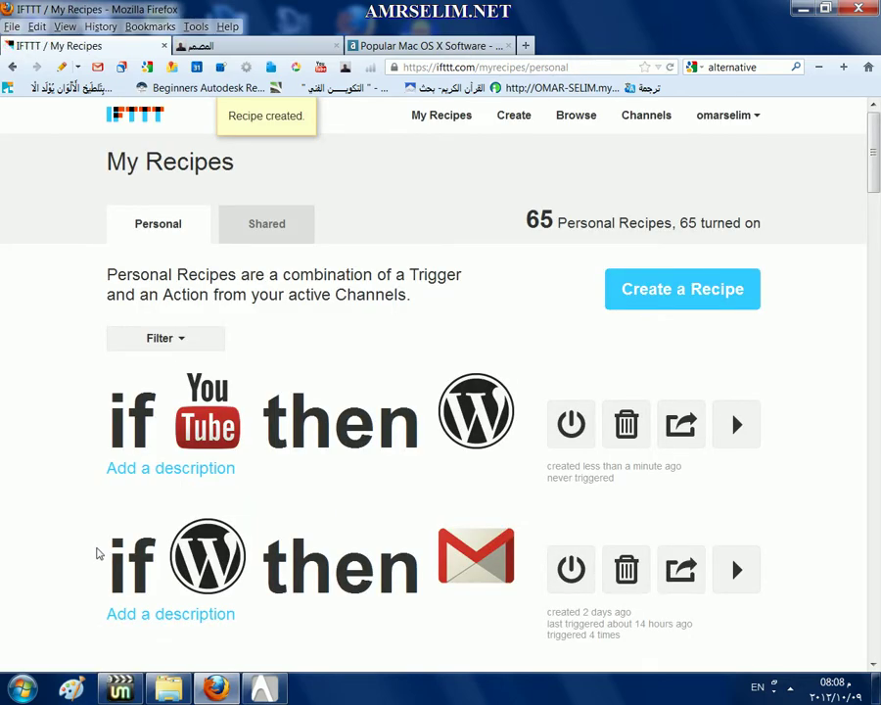
scroll(98, 552, down, 5)
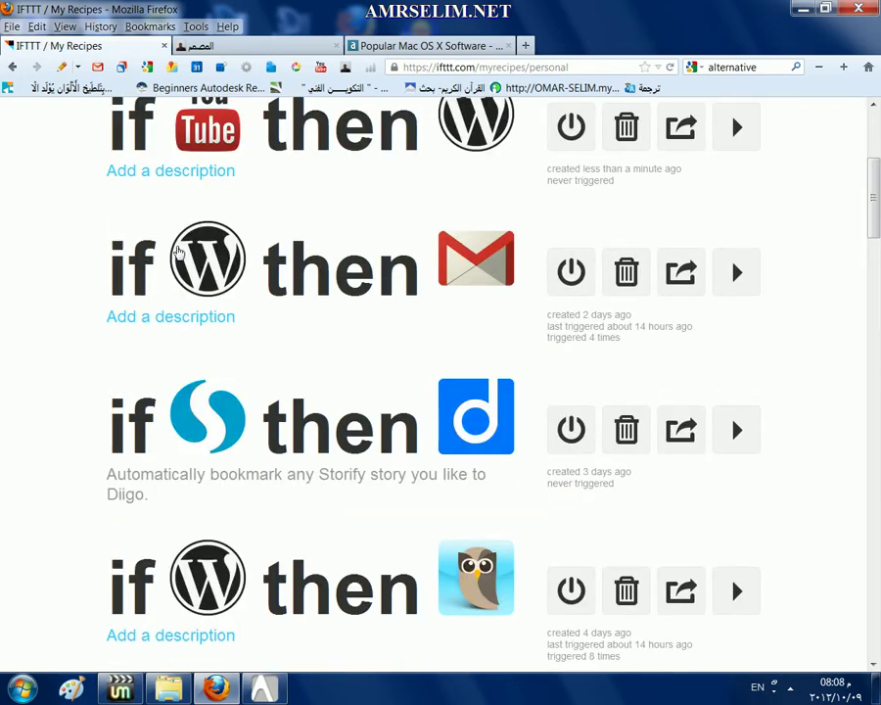
scroll(186, 284, down, 3)
scroll(198, 325, down, 2)
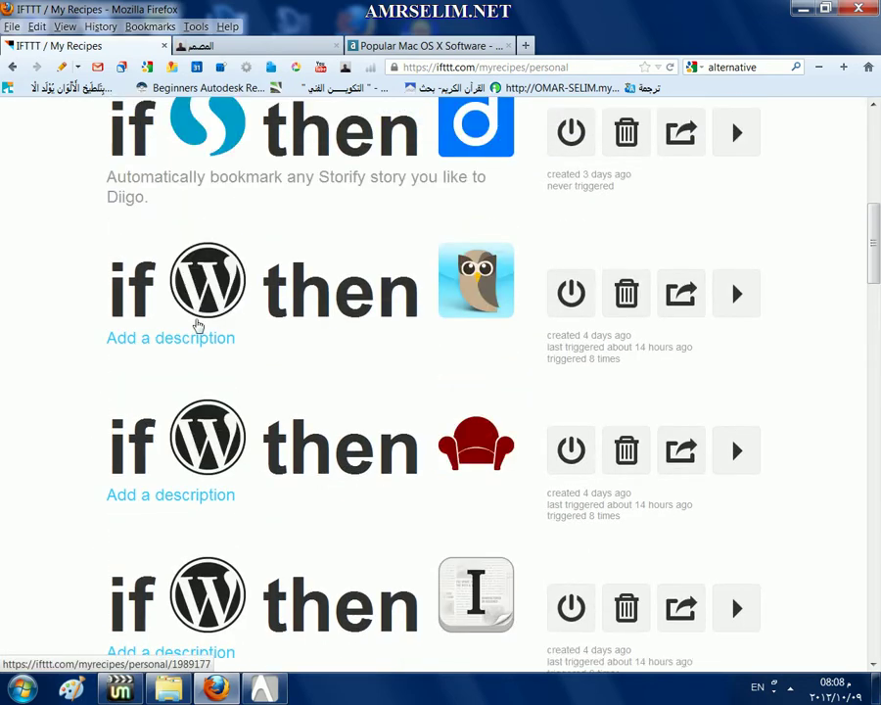
scroll(499, 410, down, 4)
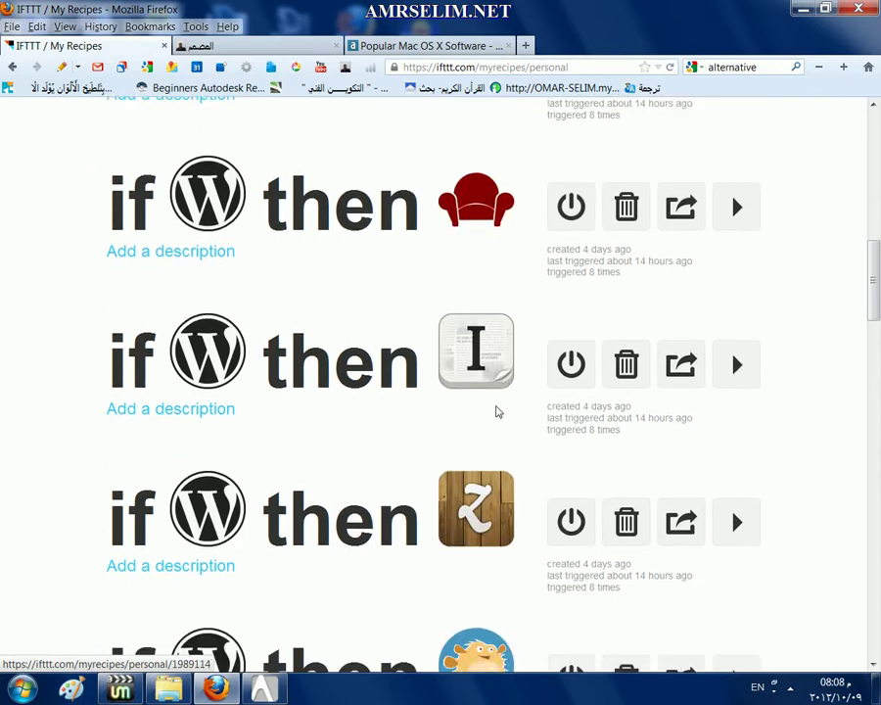
scroll(497, 413, down, 2)
scroll(466, 493, down, 3)
scroll(456, 468, down, 2)
scroll(378, 472, down, 1)
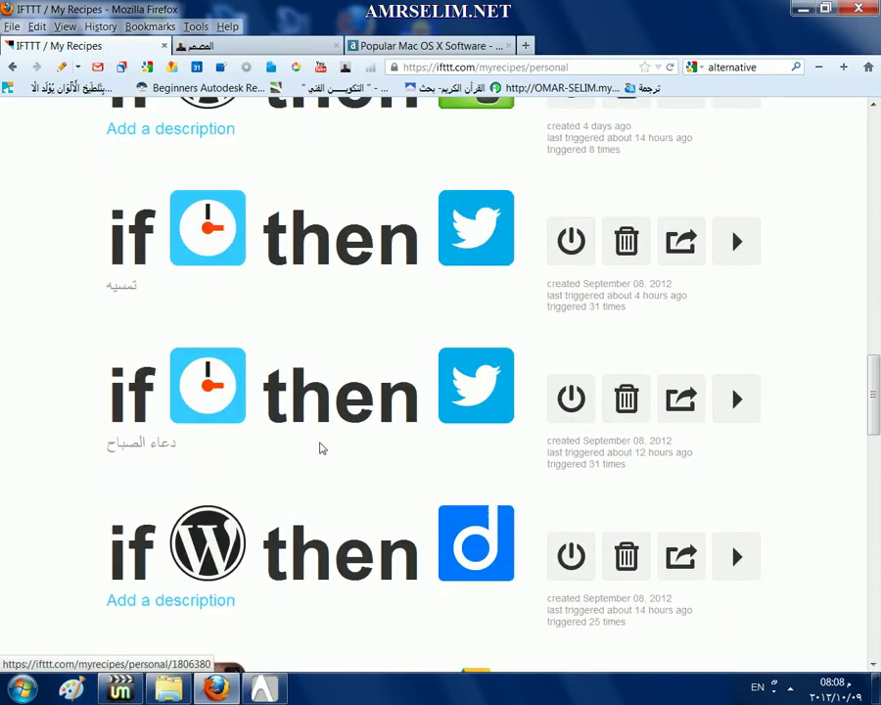
scroll(391, 466, down, 2)
scroll(224, 387, up, 2)
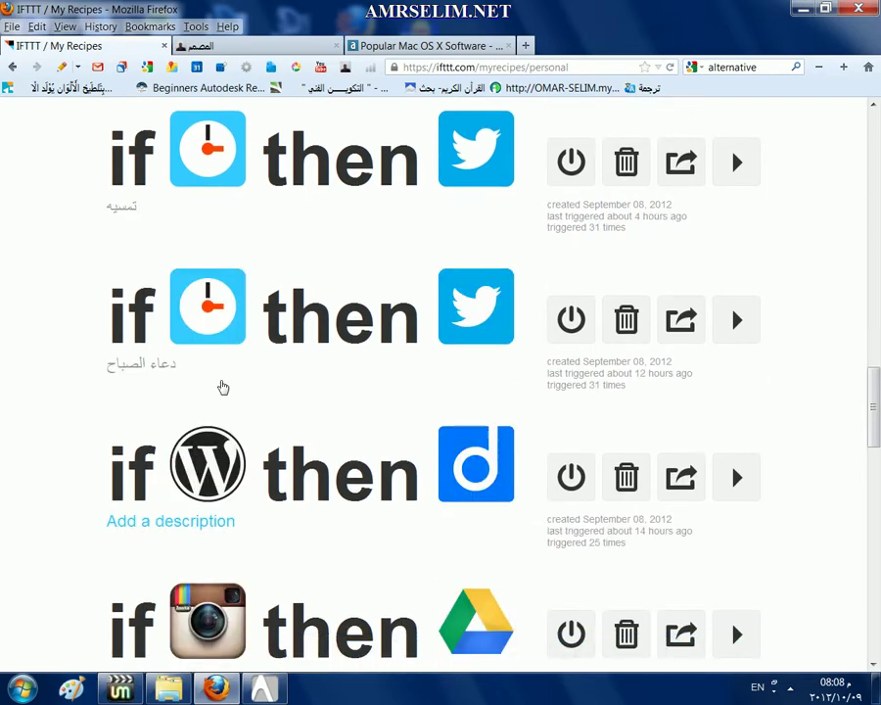
scroll(223, 388, up, 2)
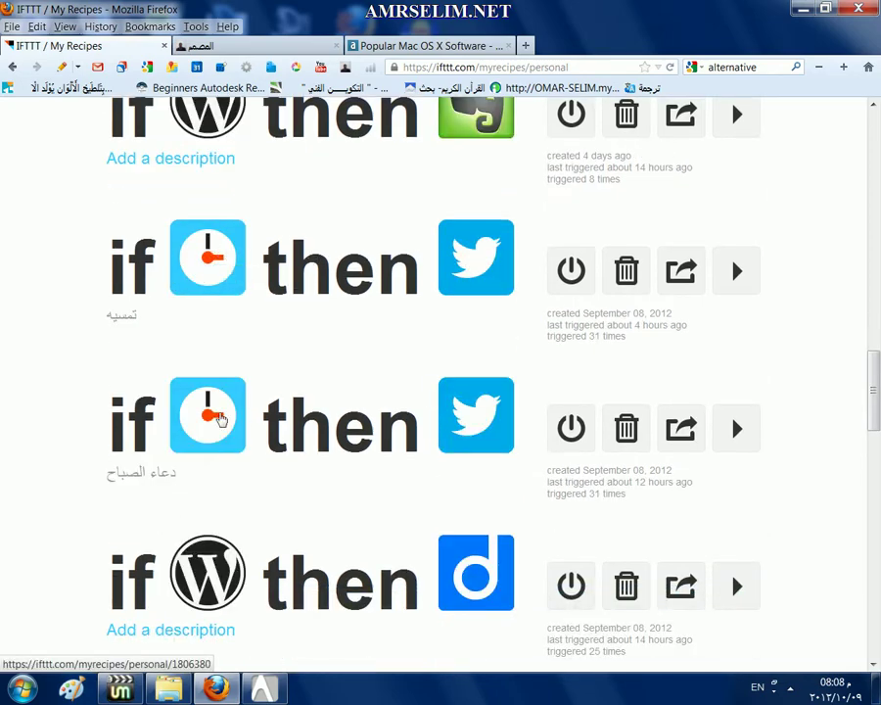
Open the daily 08:00 AM tweet recipe and view its trigger and tweet settings
click(174, 470)
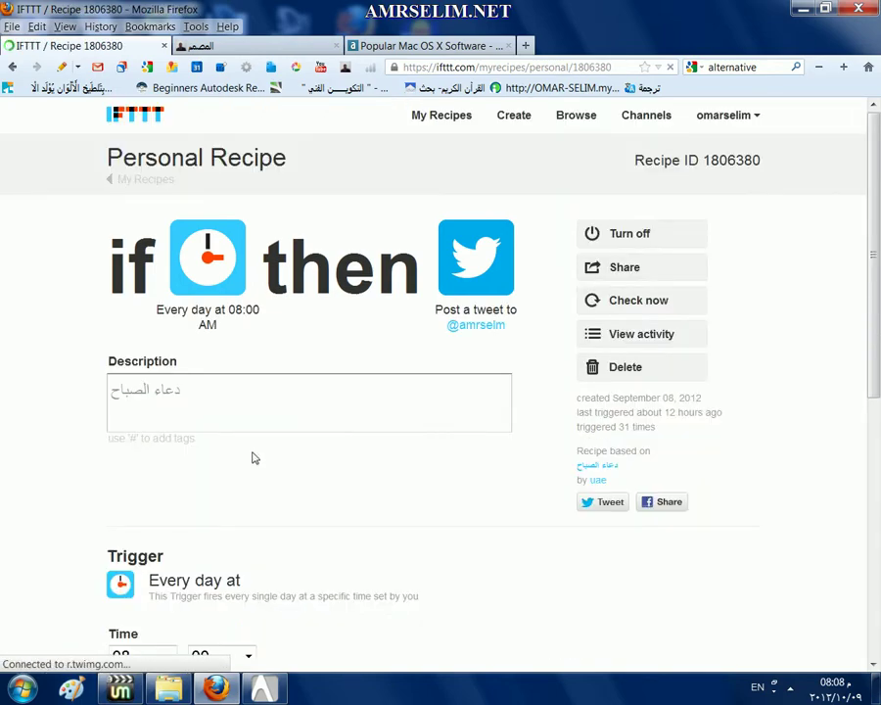
scroll(252, 457, down, 2)
scroll(252, 457, down, 3)
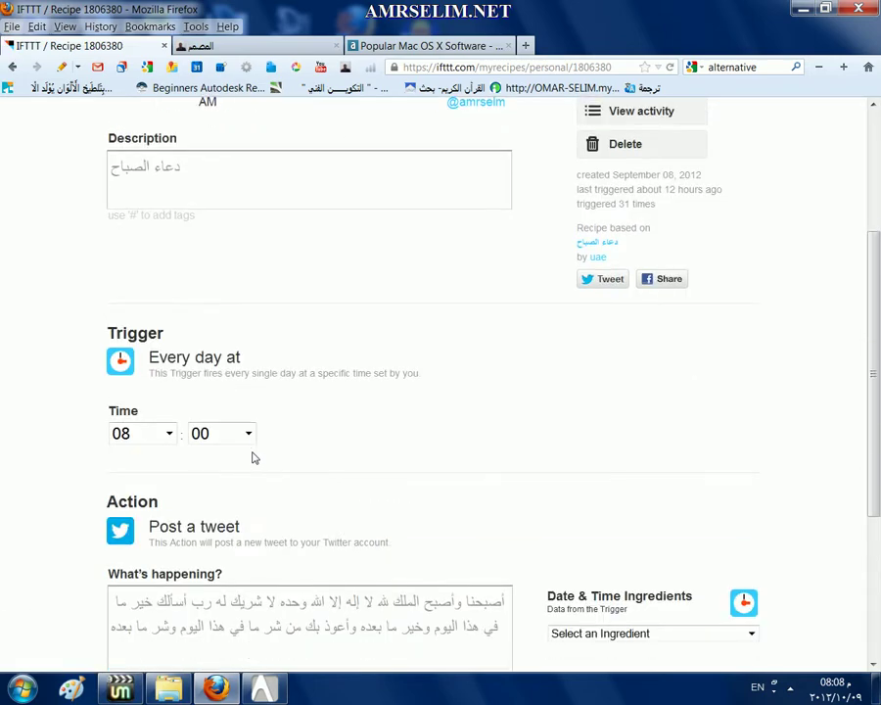
scroll(253, 458, down, 3)
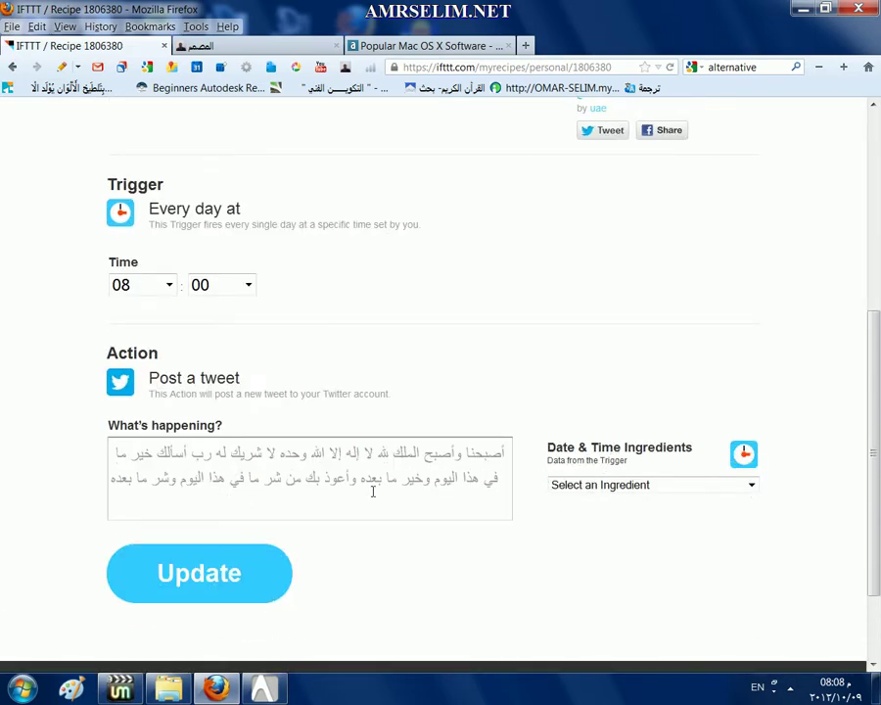